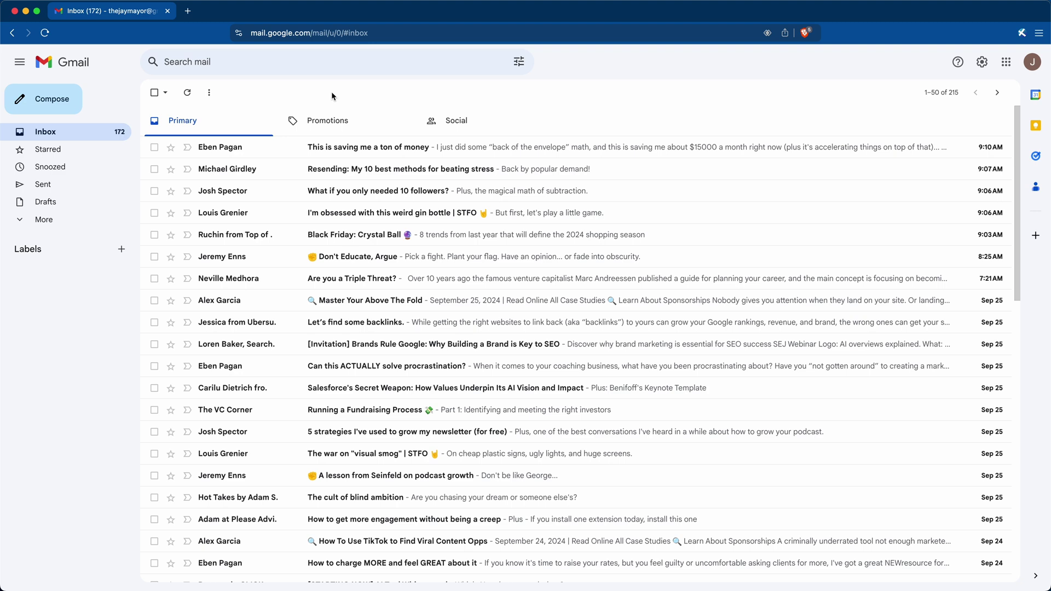
Step: Archive all conversations in the Primary category, including those beyond the current page, and accept the bulk action
click(154, 94)
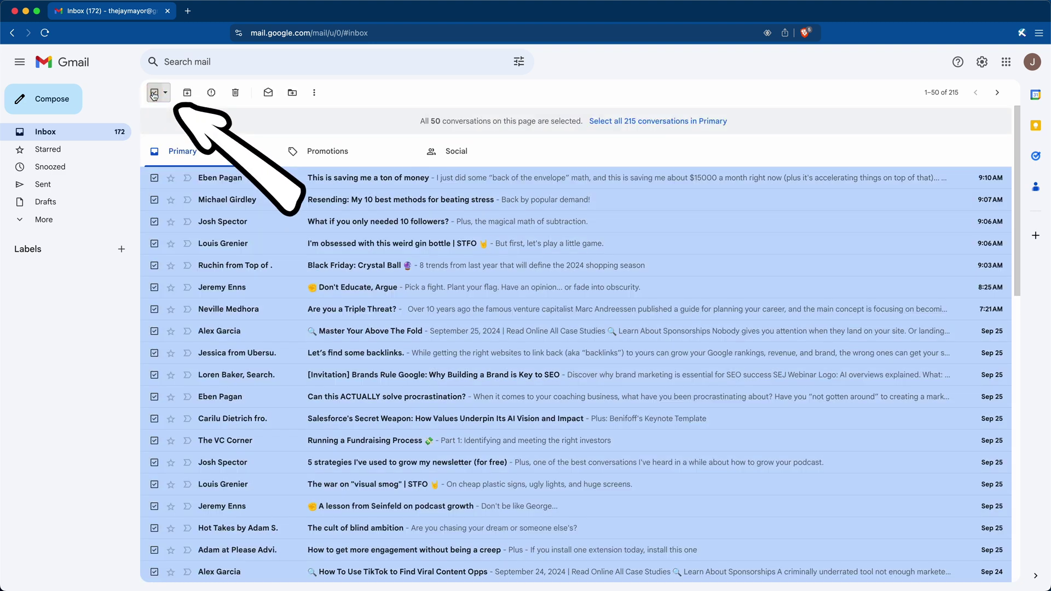
click(607, 123)
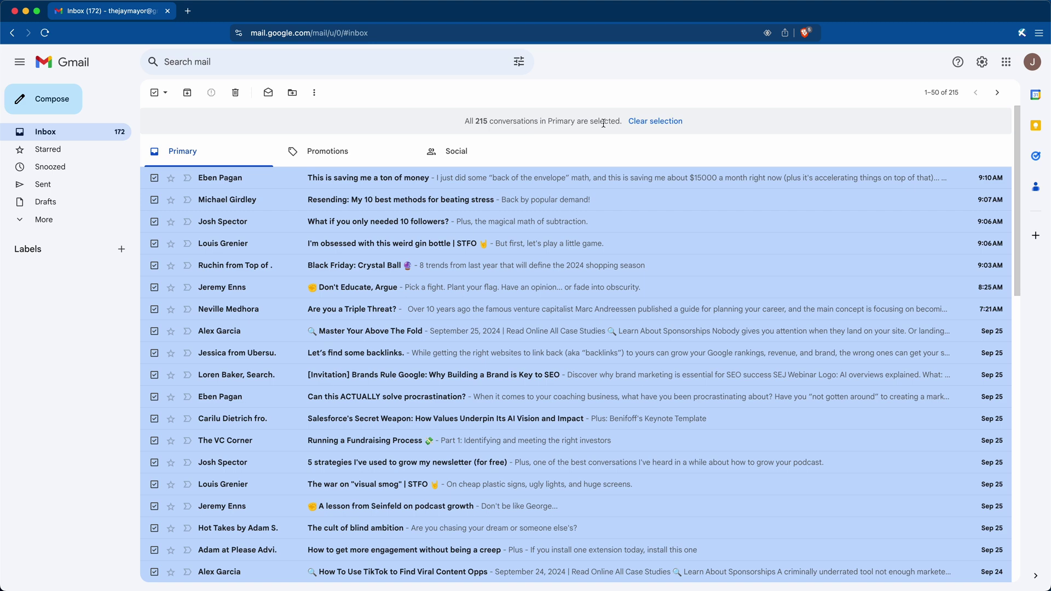
click(188, 94)
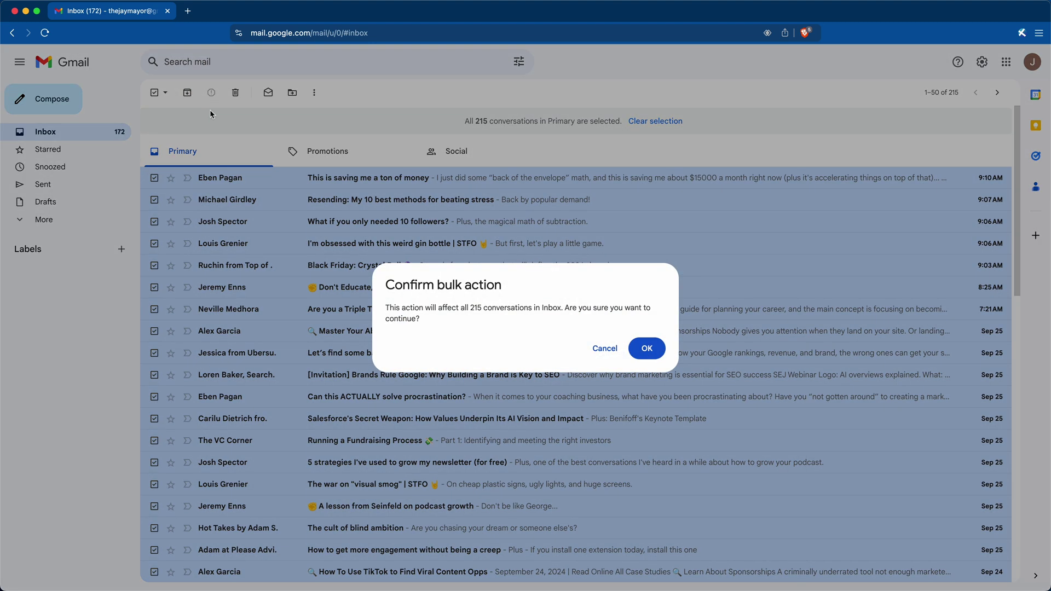
click(645, 350)
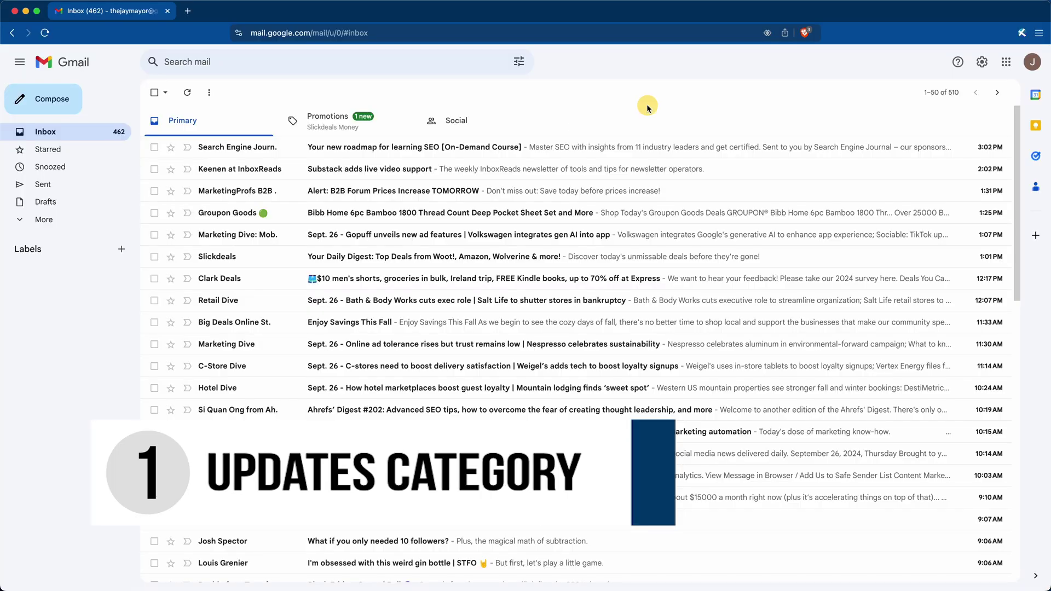
Step: Enable the Updates category in the inbox settings, save the changes, and open the Updates category in the inbox
click(982, 61)
click(932, 118)
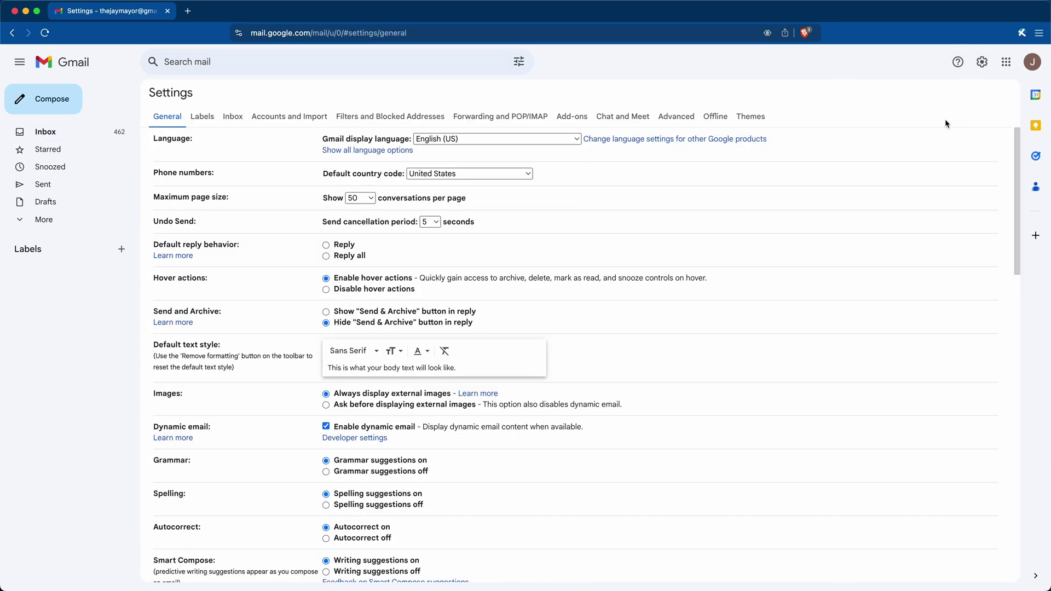
click(232, 117)
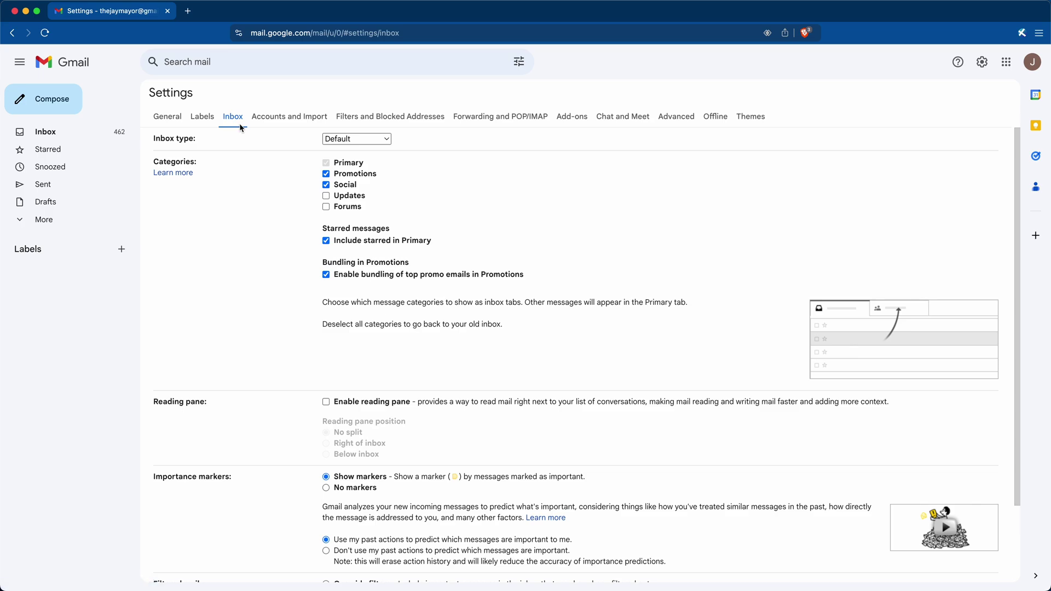
mouse_move(326, 196)
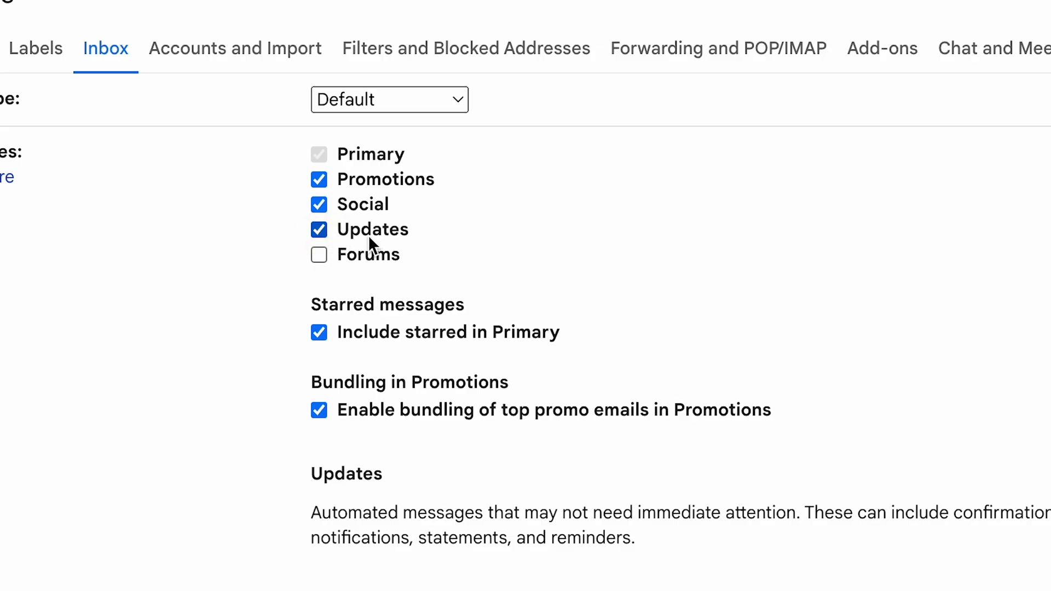
scroll(657, 282, down, 3)
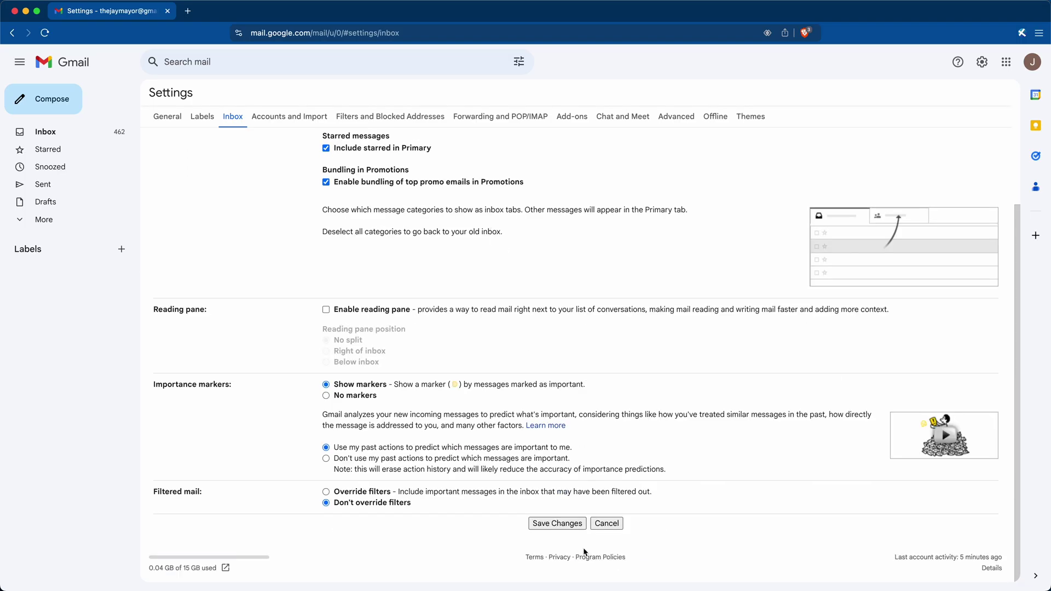
click(557, 523)
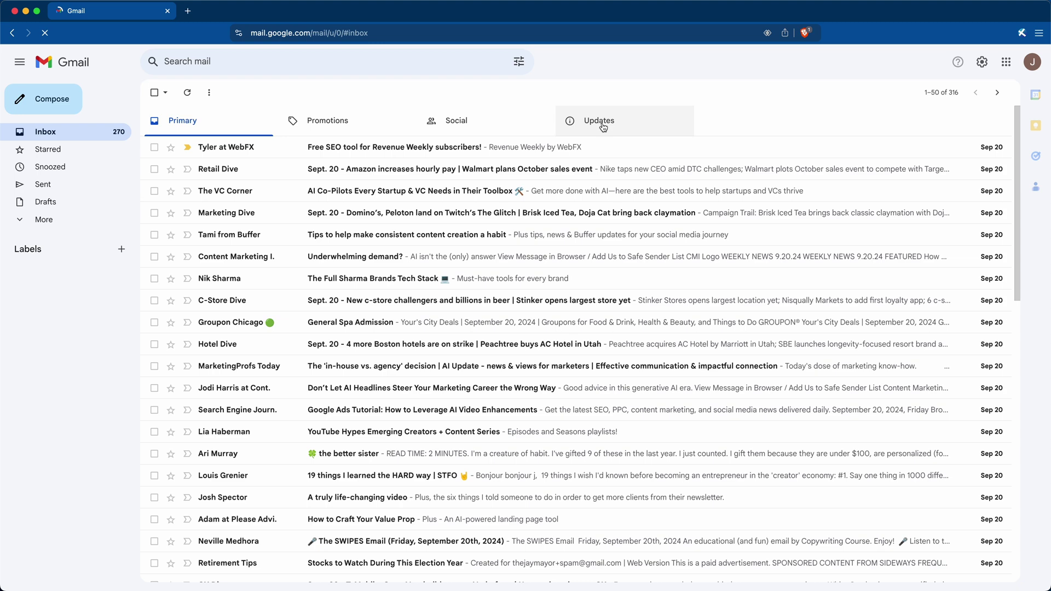
click(591, 122)
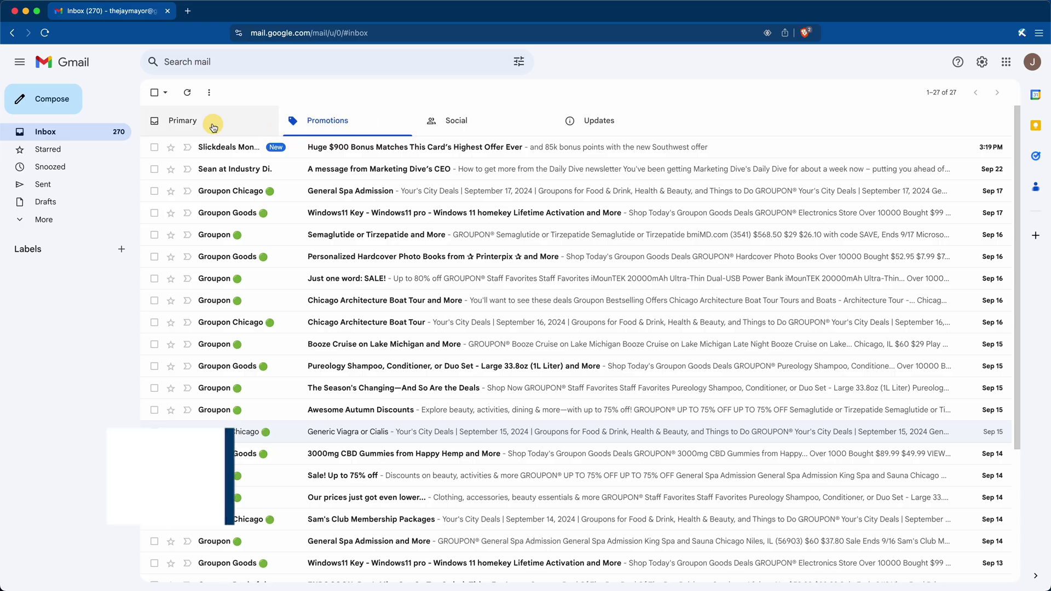
Step: Search the mail for "unsubscribe" and start a filter from that search
click(213, 125)
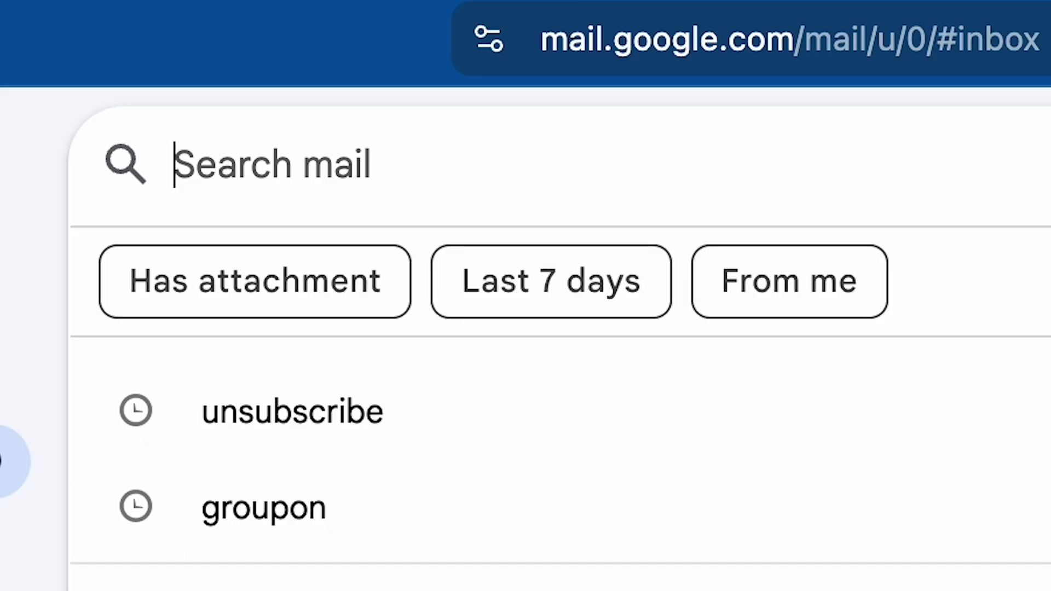
text(unsubscribe)
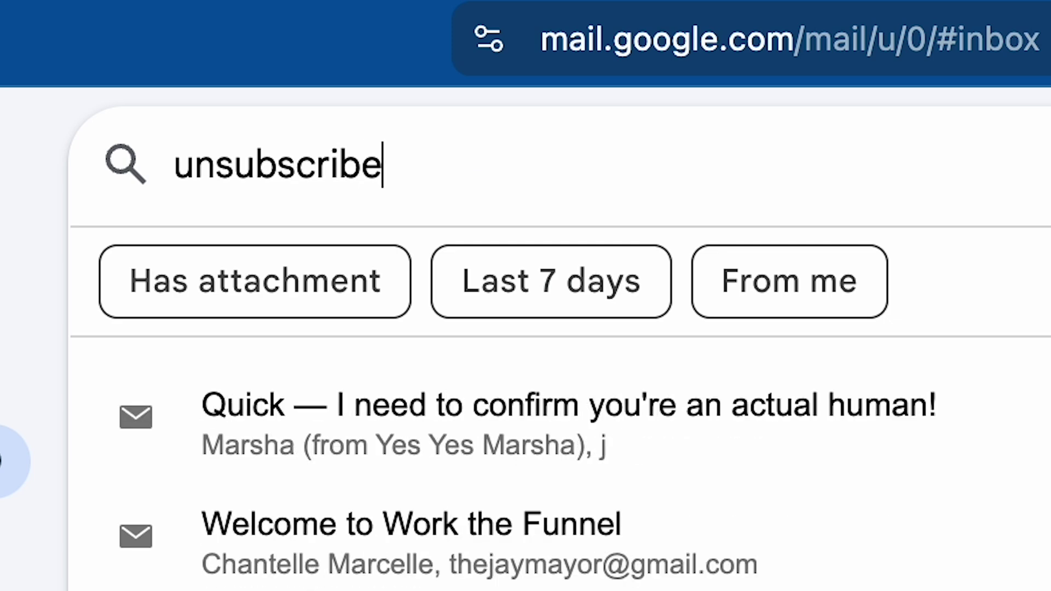
key(Return)
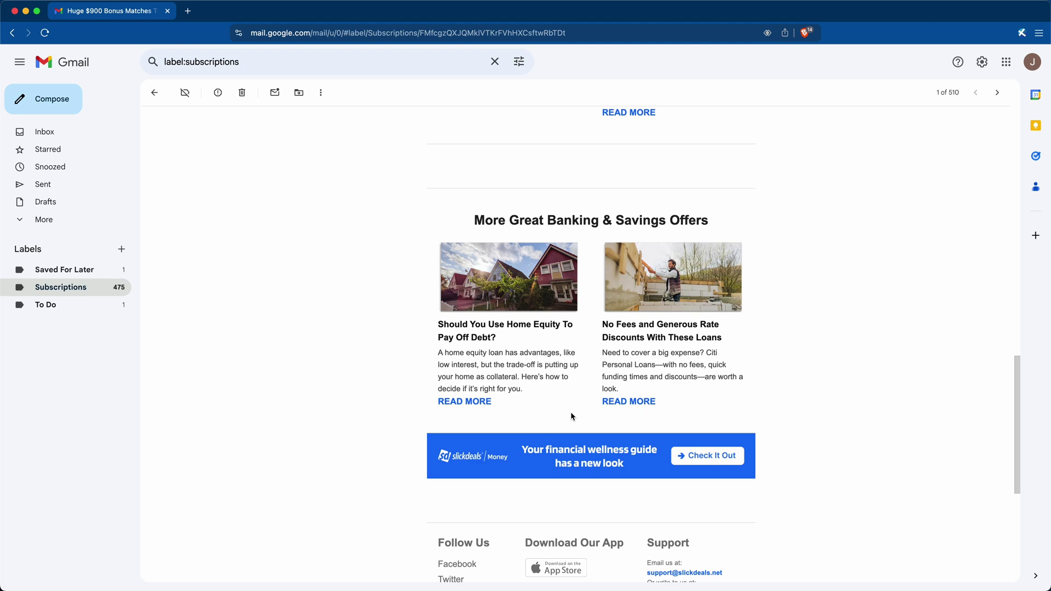
scroll(569, 417, down, 5)
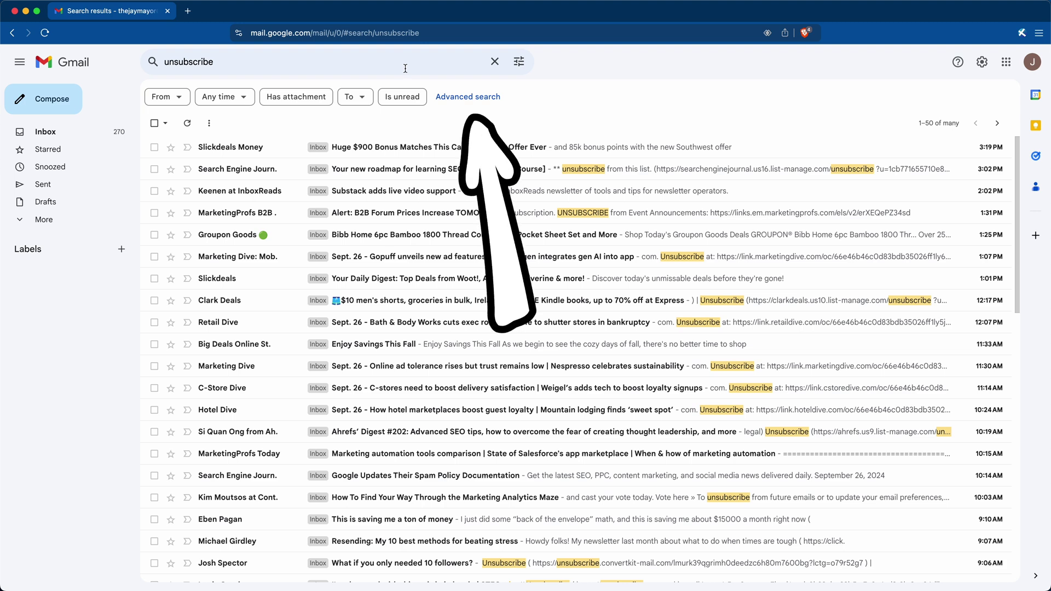
click(446, 97)
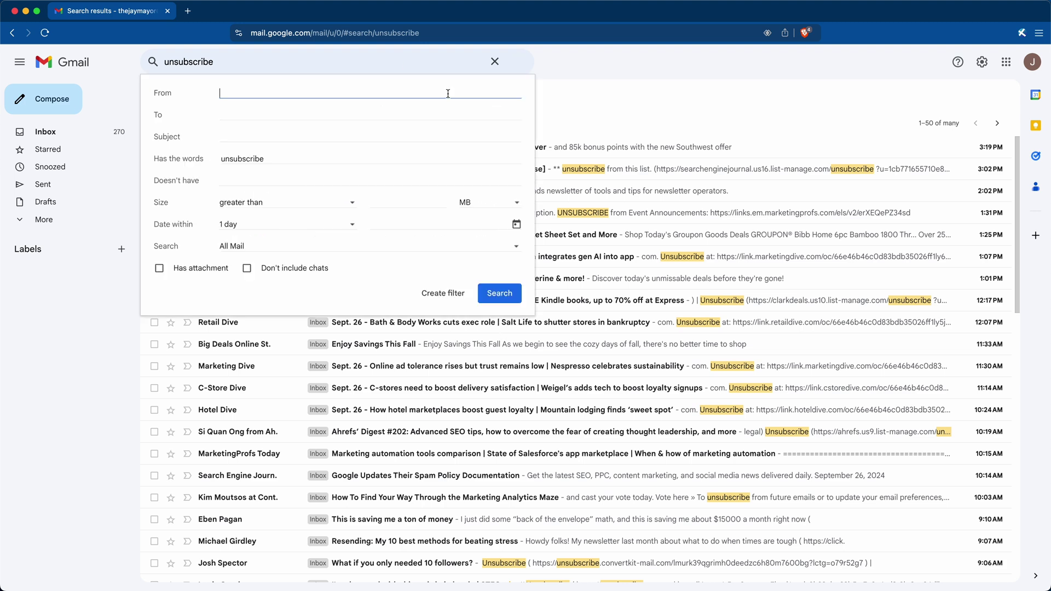
click(446, 293)
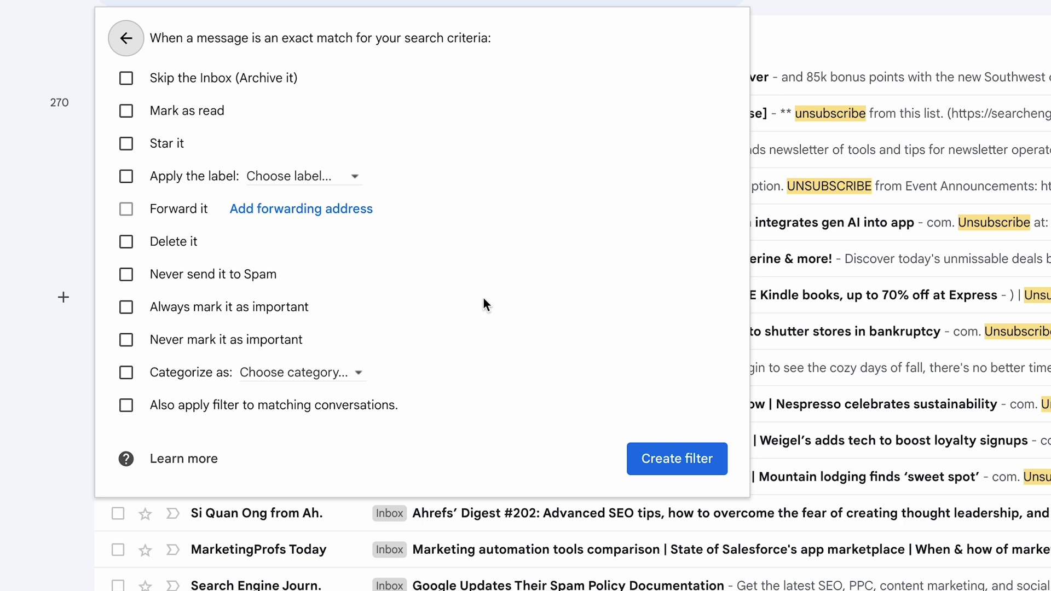
Step: Create the filter so matching messages skip the inbox and get a new label "Subscriptions", applying it to existing matching conversations too
click(122, 77)
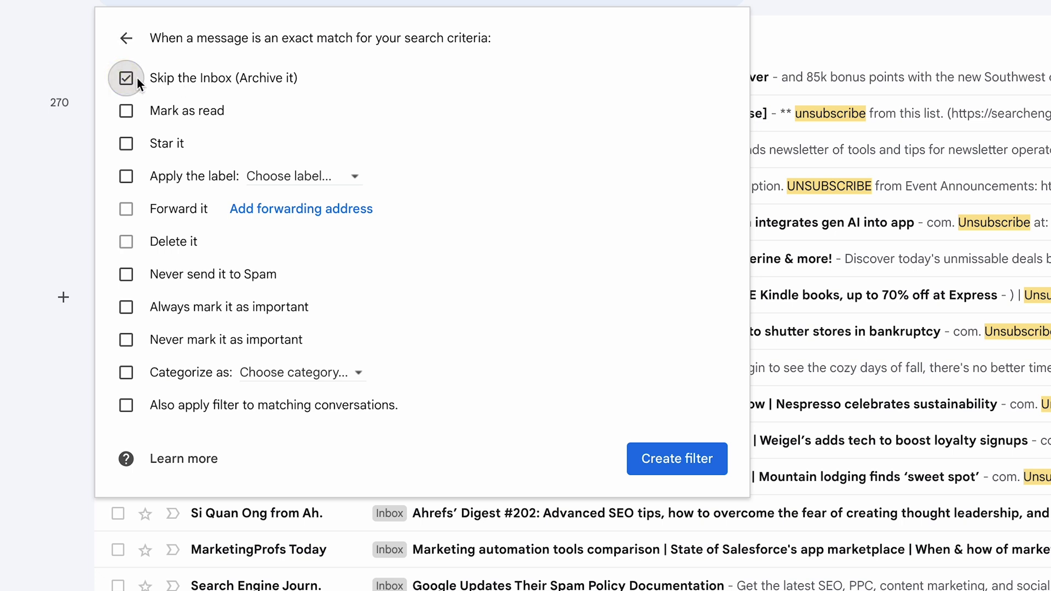
click(129, 176)
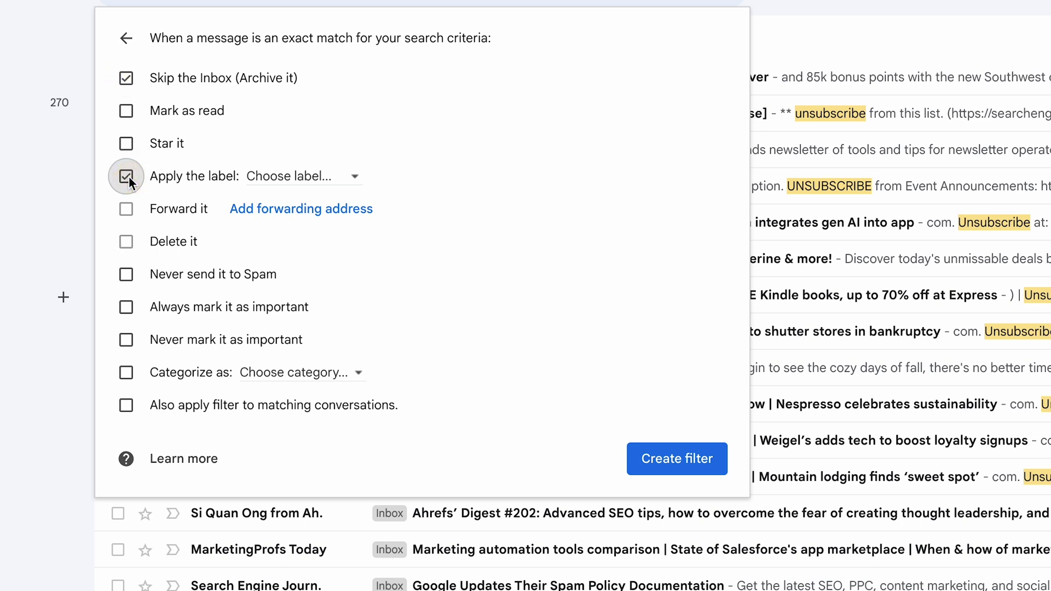
click(285, 179)
click(290, 214)
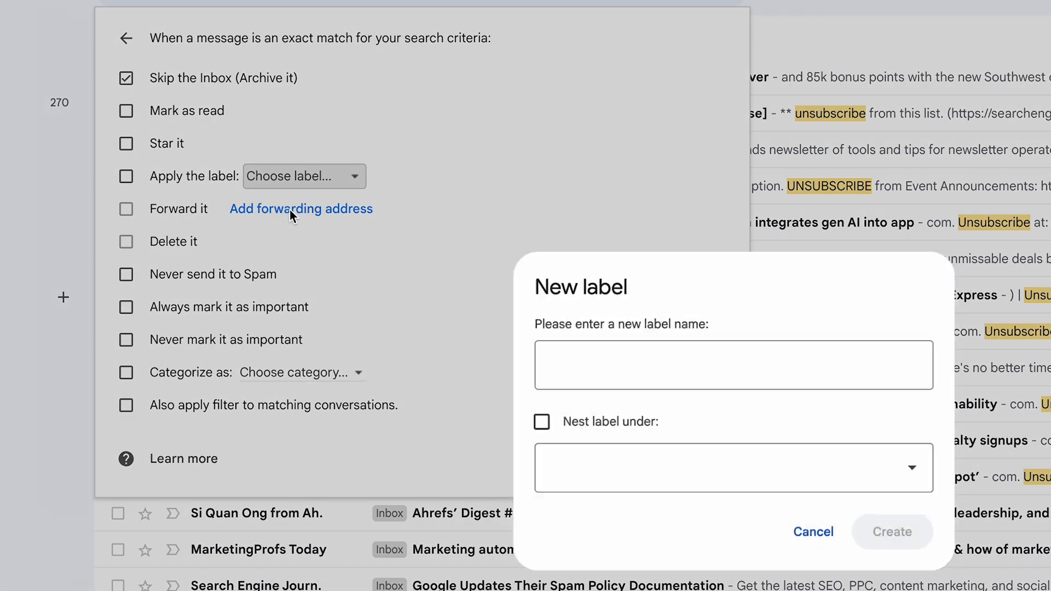
text(Subscriptions)
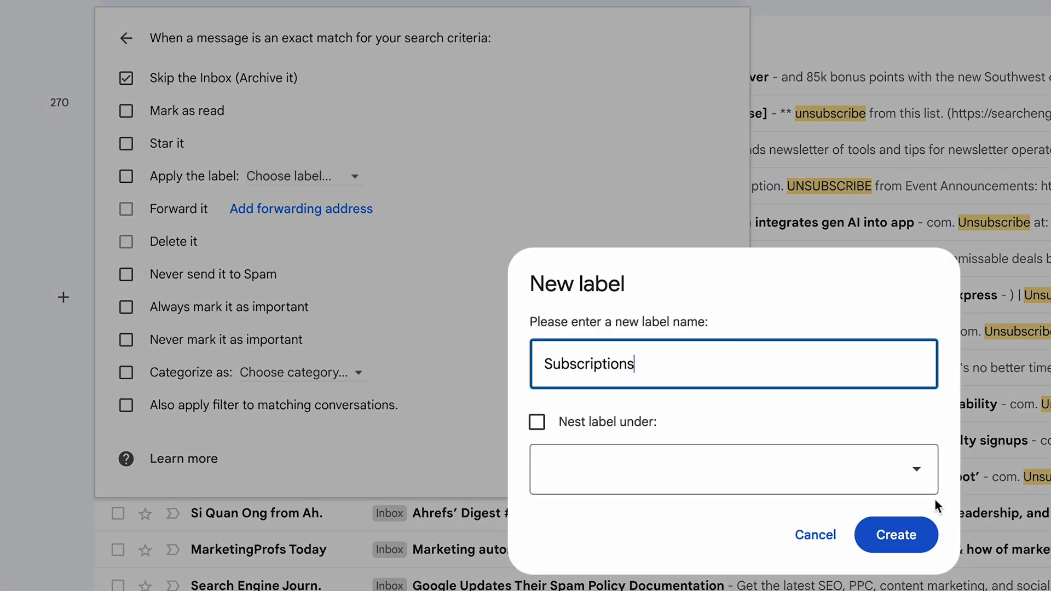
click(927, 535)
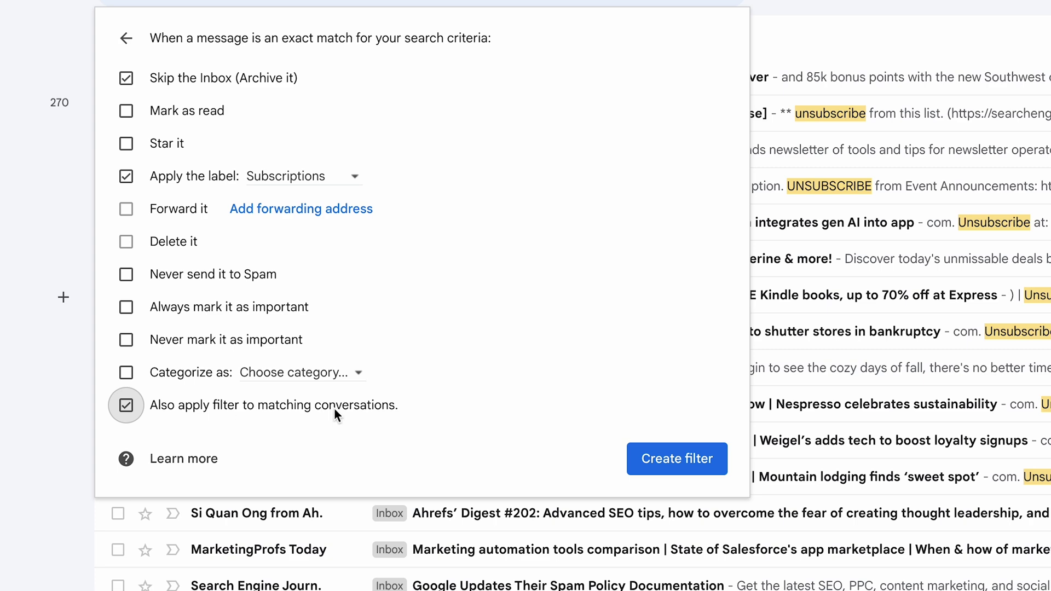
click(656, 461)
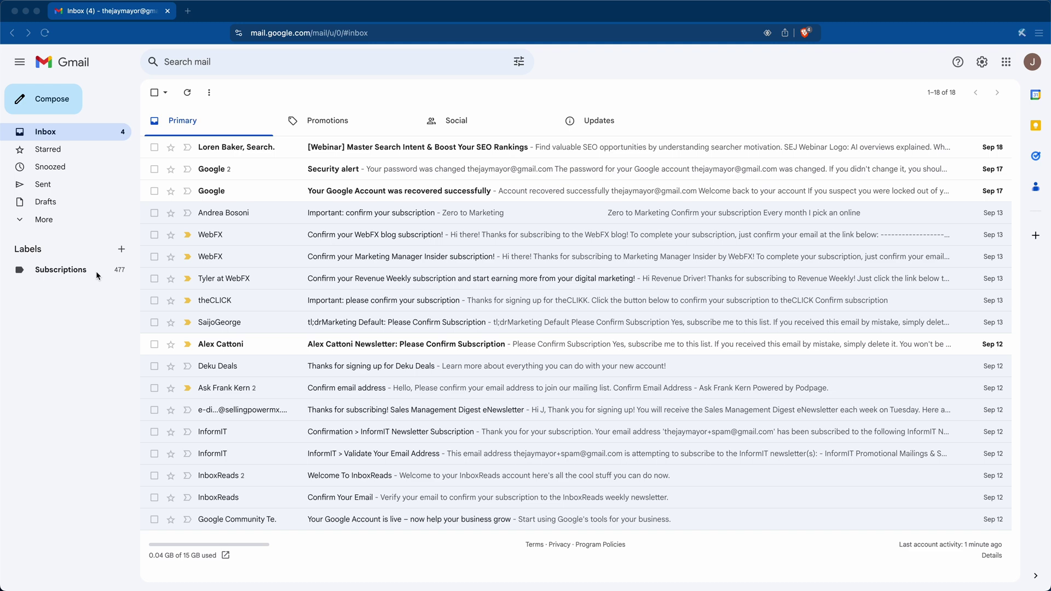
Step: Review the messages filed under the Subscriptions label and compare them with what remains in the inbox
click(73, 271)
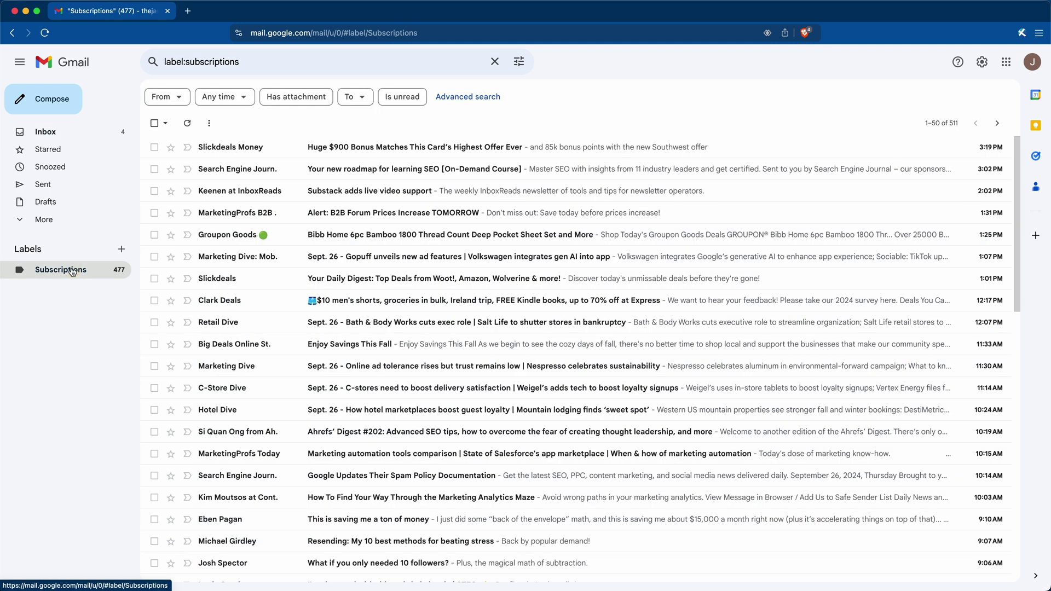
click(85, 134)
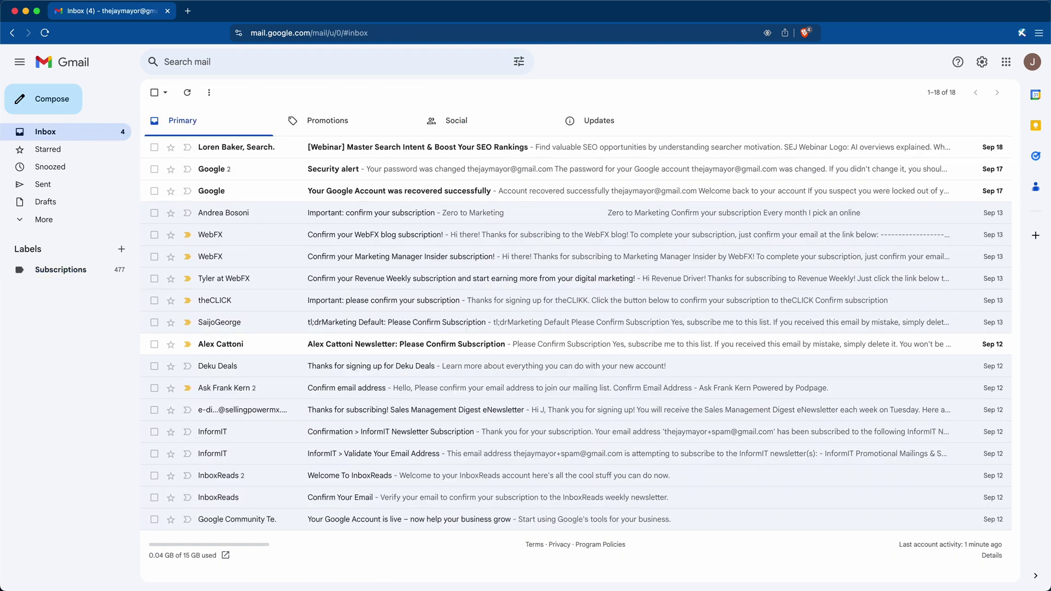
click(66, 269)
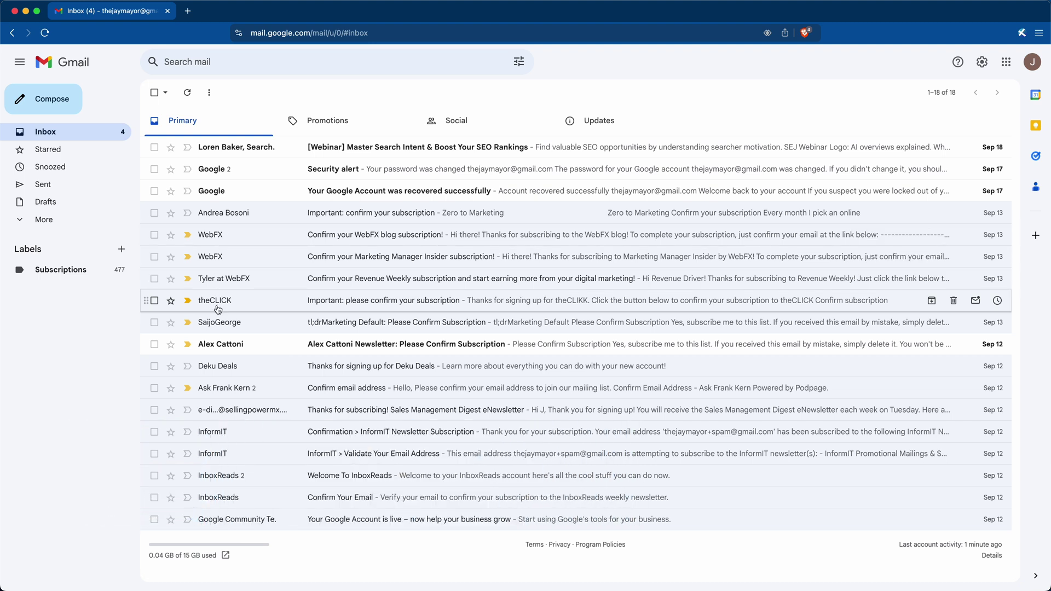
Step: Mute the conversation "[Webinar] Master Search Intent & Boost Your SEO Rankings" in the Primary inbox
right_click(228, 150)
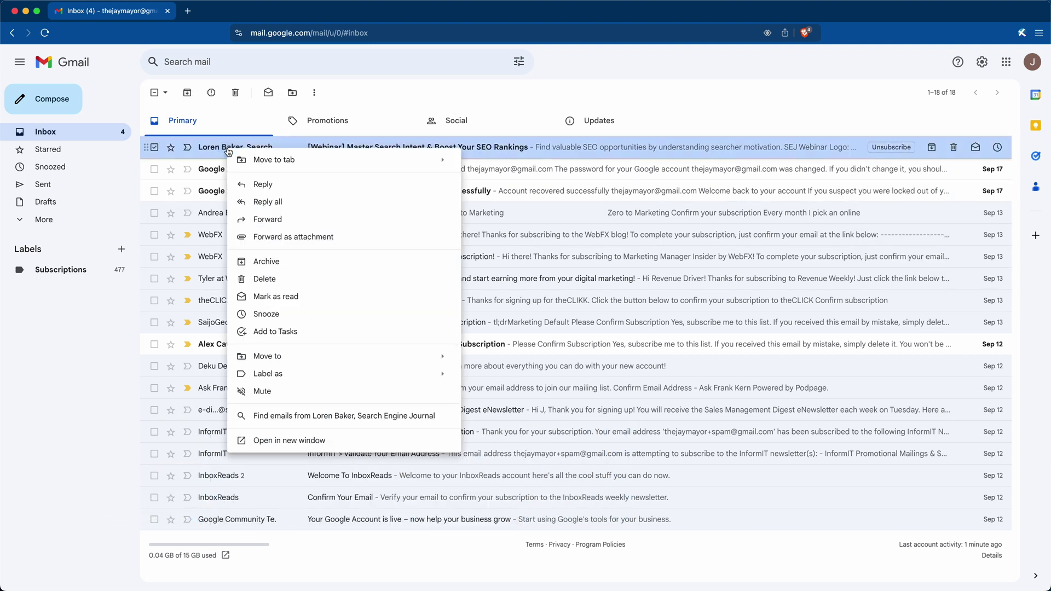
click(259, 391)
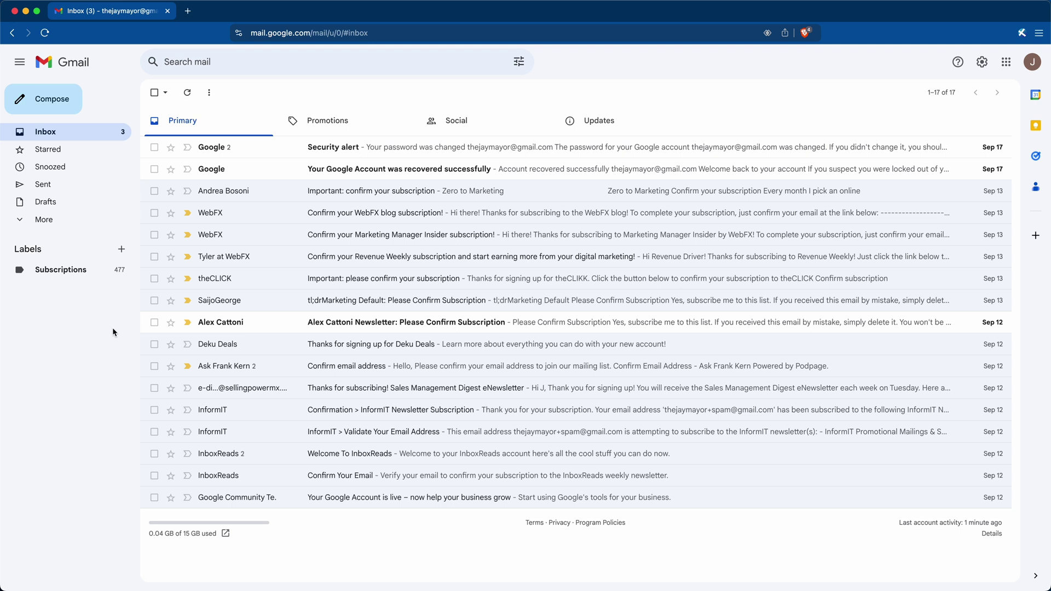
Step: Find all emails from WebFX and create a filter that deletes them, also applied to the matching conversations
right_click(226, 211)
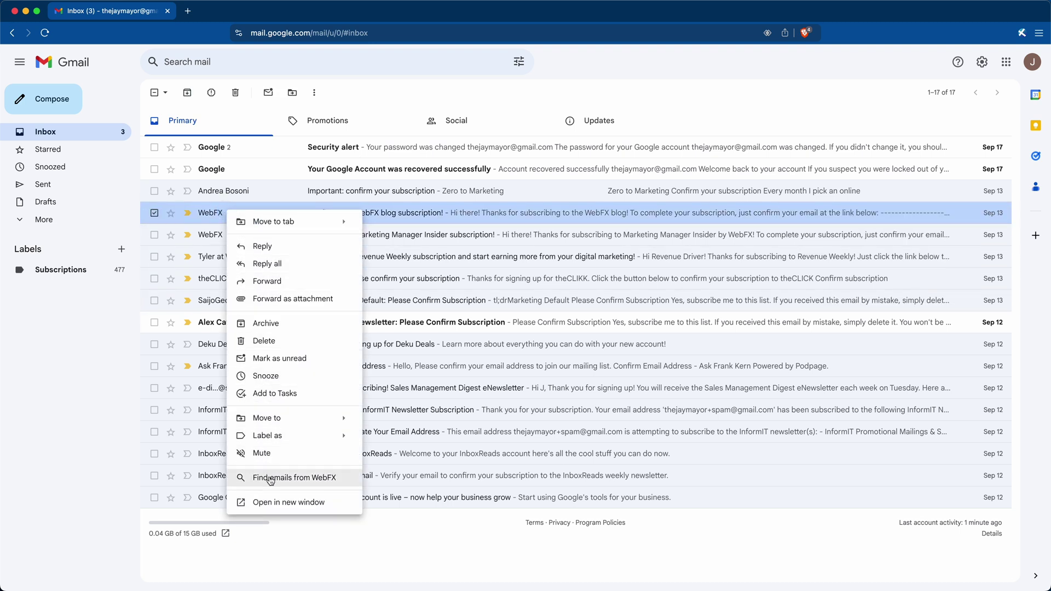
key(Escape)
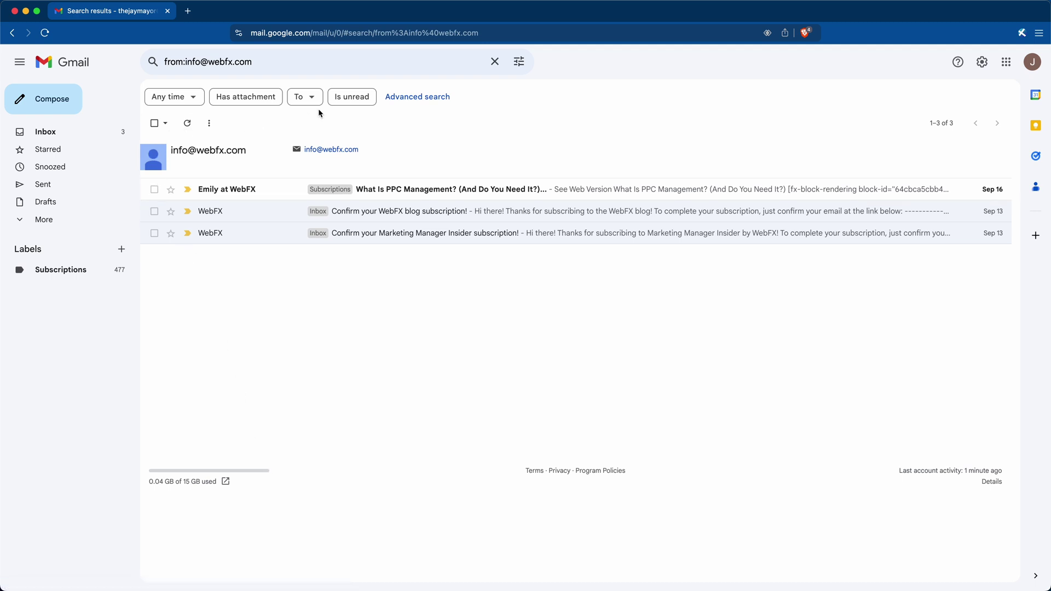
click(403, 98)
click(434, 294)
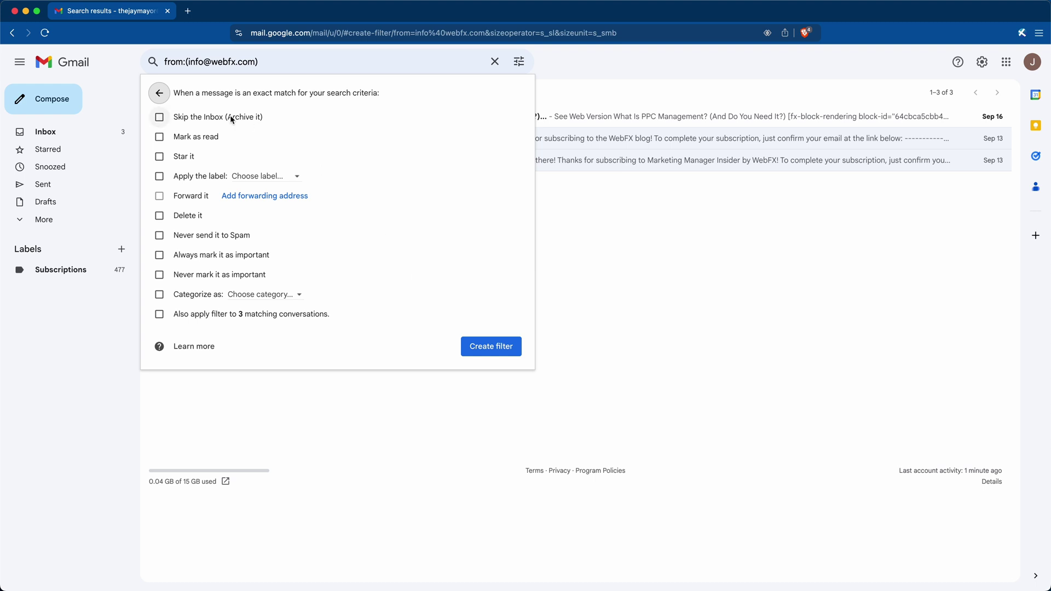
click(159, 216)
click(159, 313)
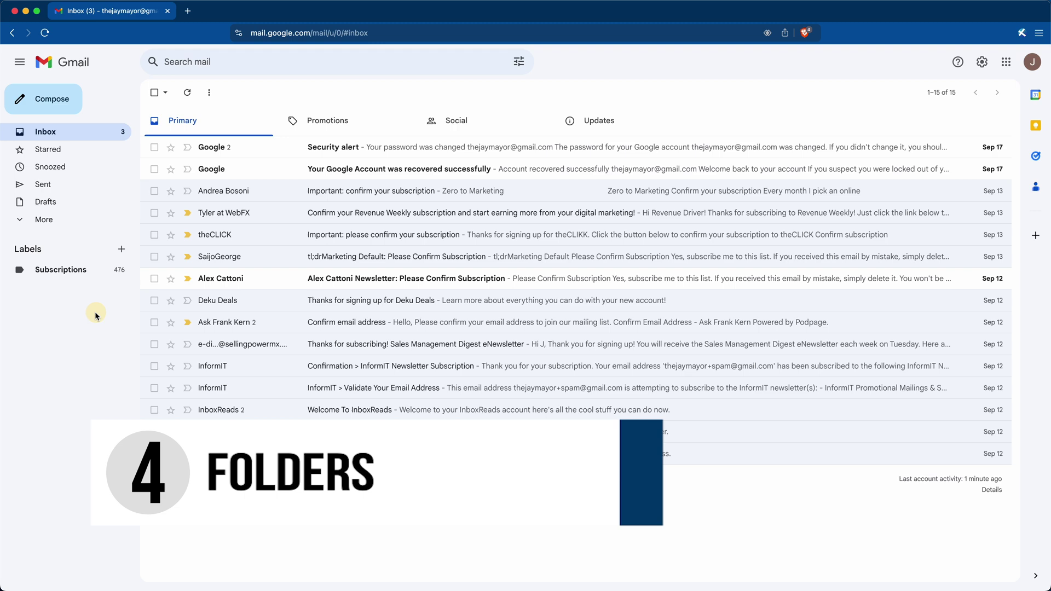
Step: Create two new labels named "To Do" and "Saved For Later"
click(122, 249)
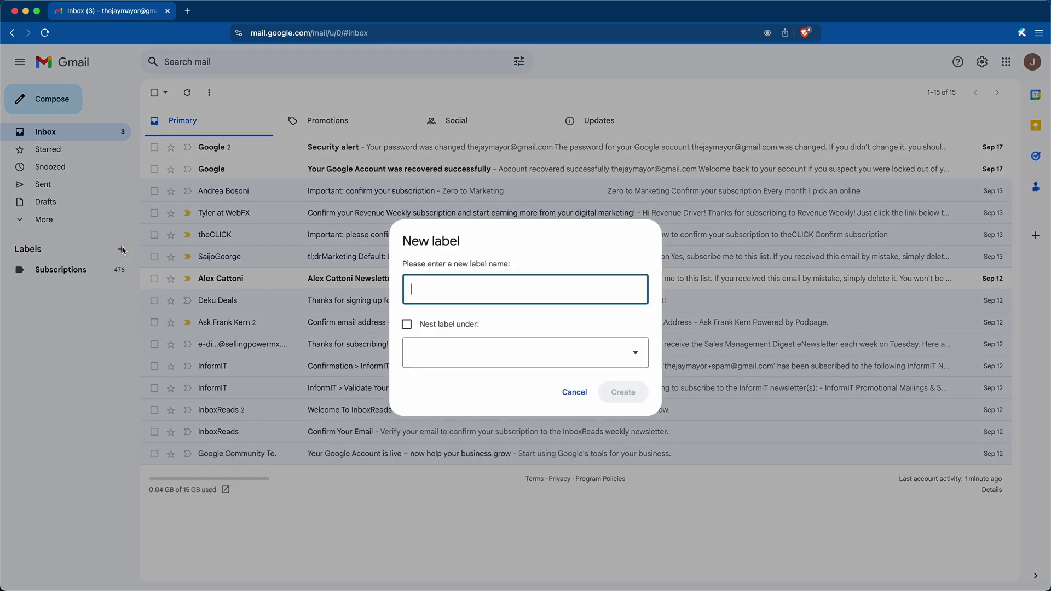
key(Return)
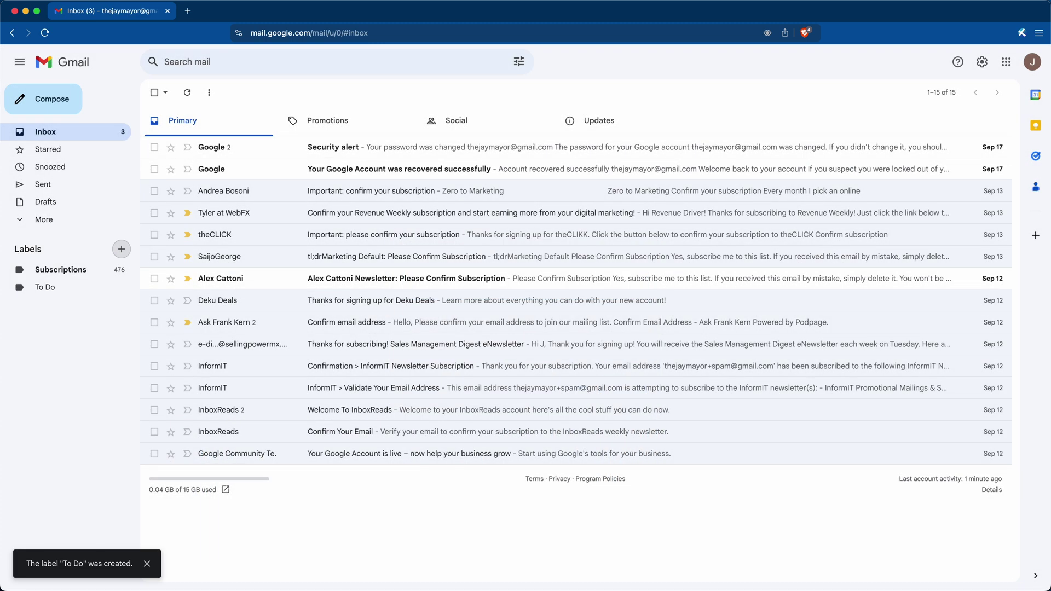
click(122, 249)
text(Saved For Later)
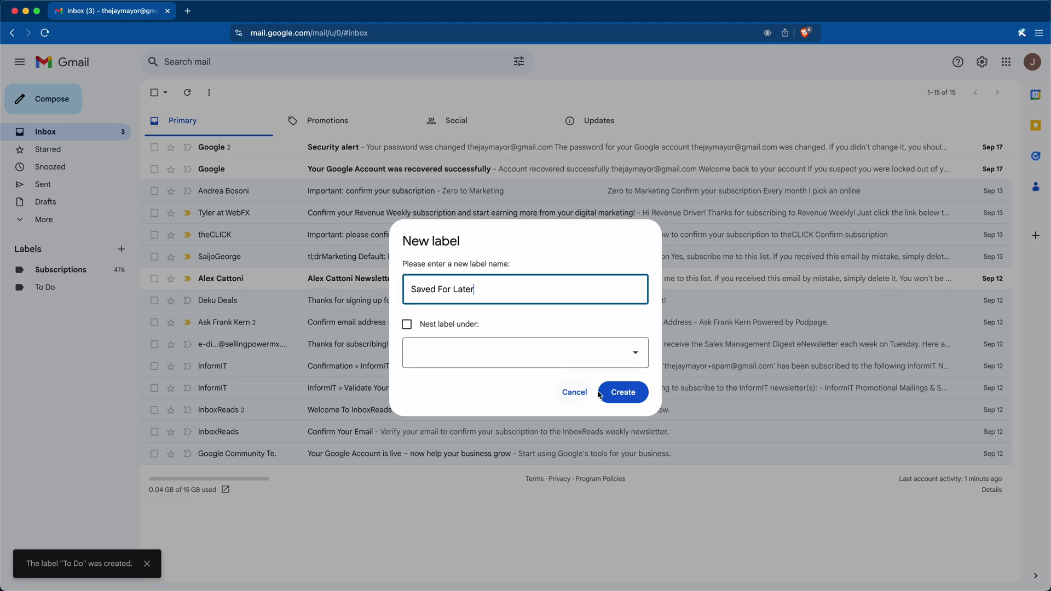
click(602, 392)
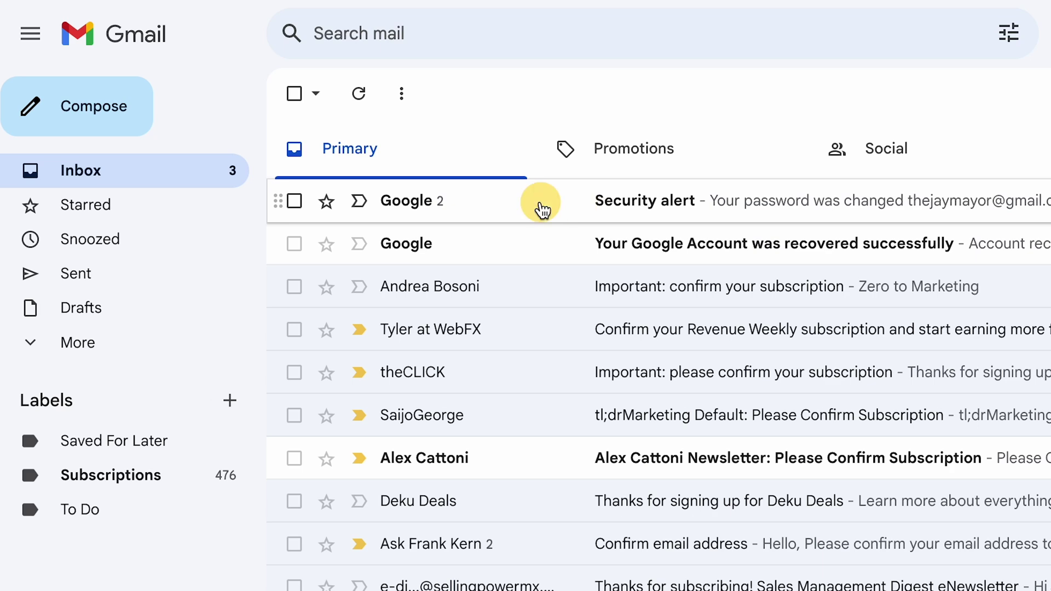
Step: Move Google's "Security alert" conversation to the To Do label and open that label
drag(542, 209, 89, 510)
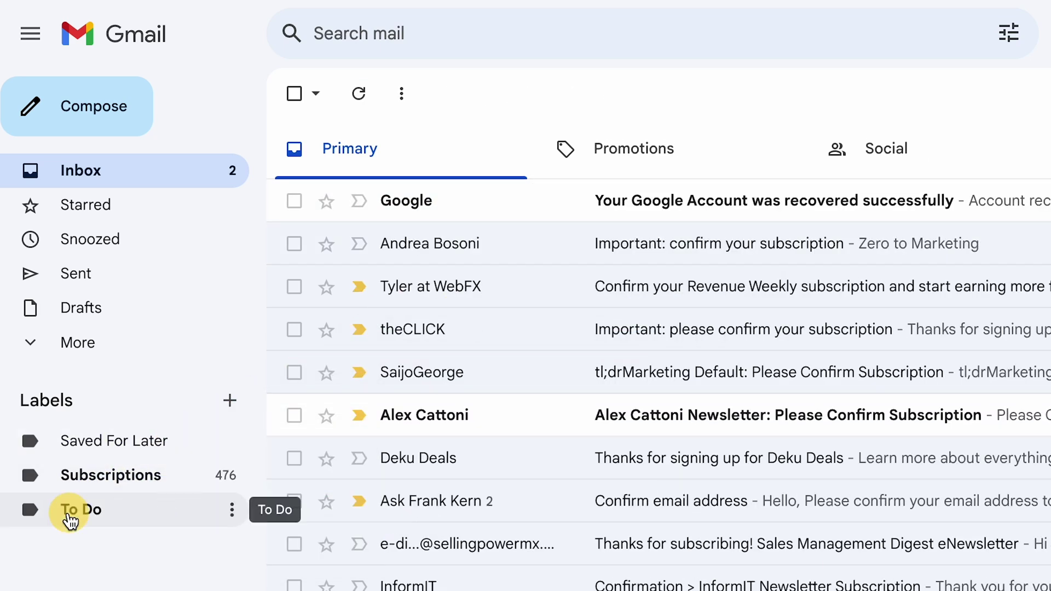
click(70, 519)
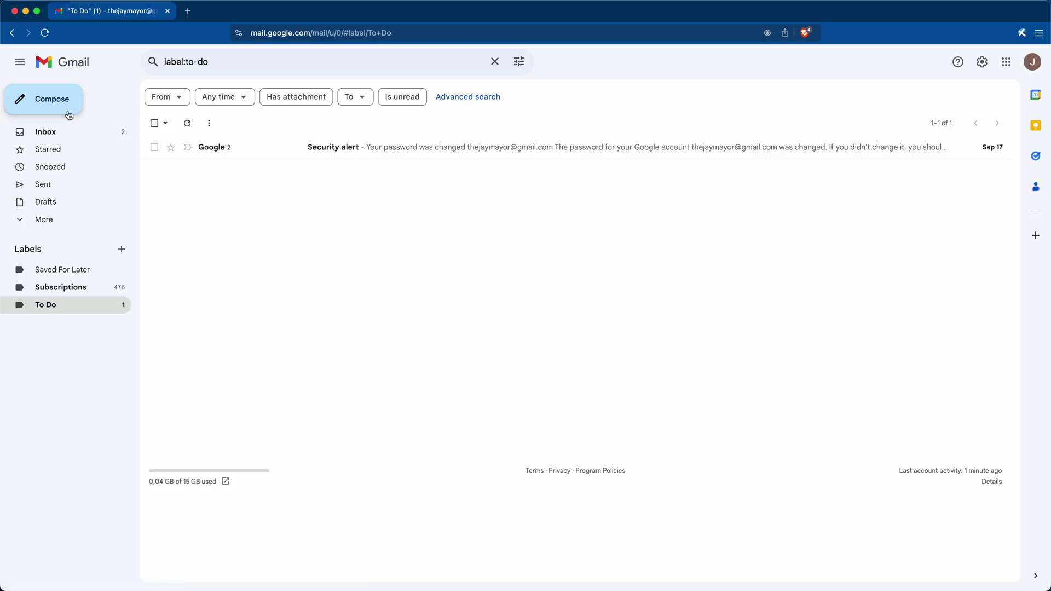
Step: Return to the inbox and move all remaining Primary conversations to the Saved For Later label
click(49, 132)
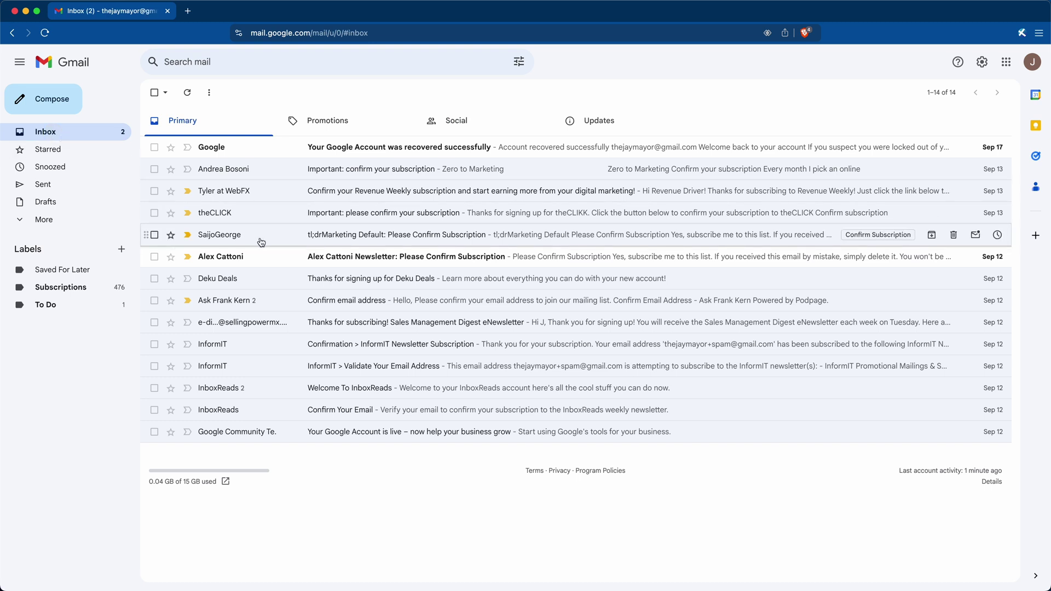
click(156, 93)
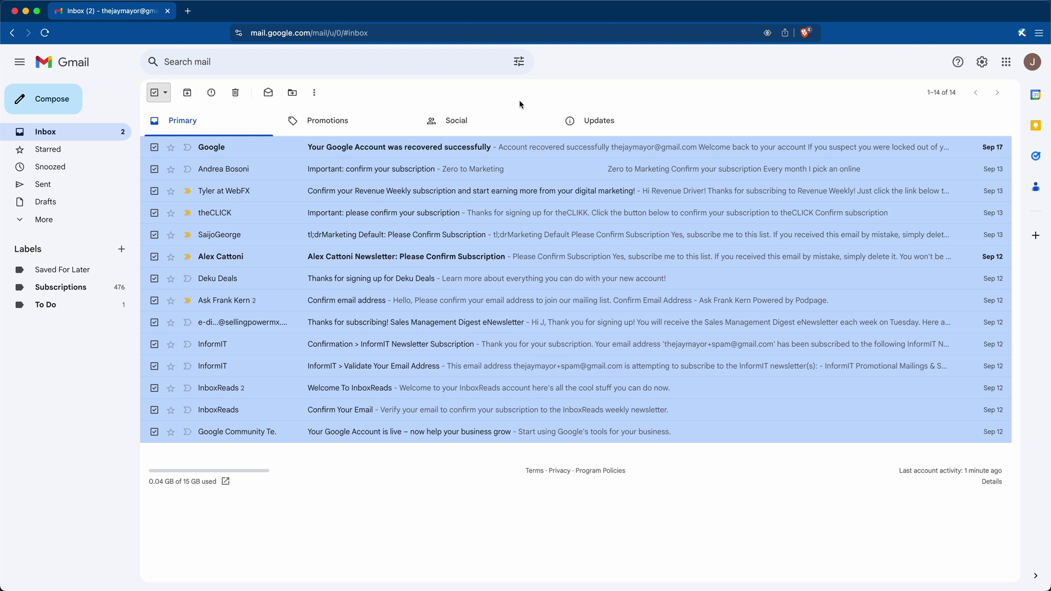
drag(395, 241, 45, 271)
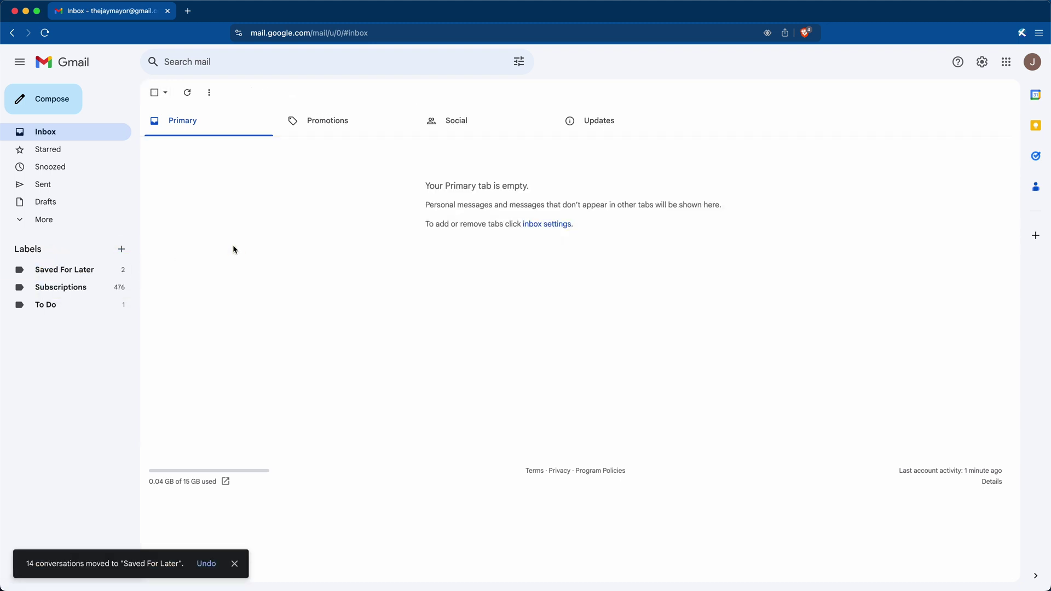